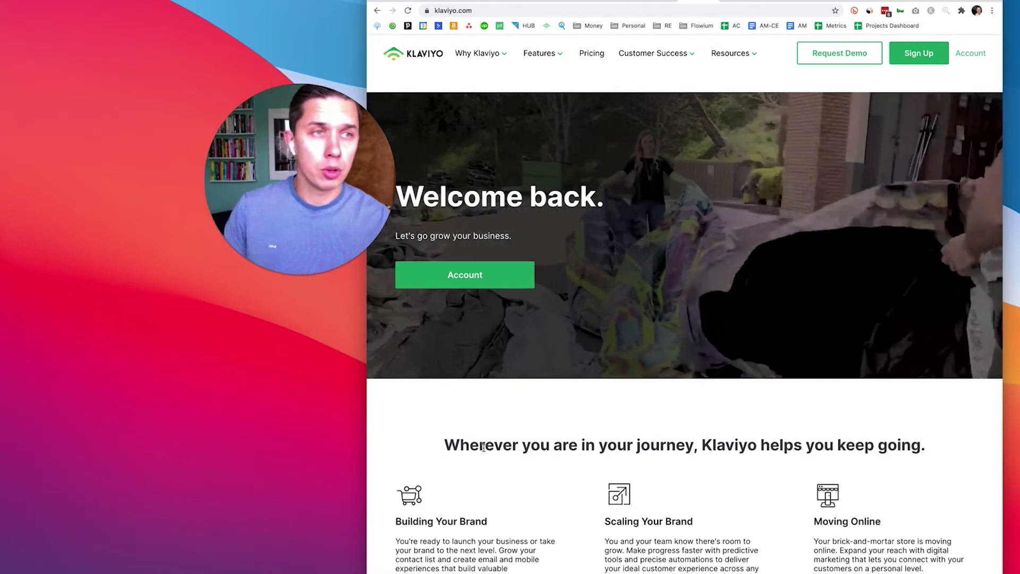
Go from the account dashboard to the Lists & Segments overview
{"action": "left_click", "coordinate": [730, 4]}
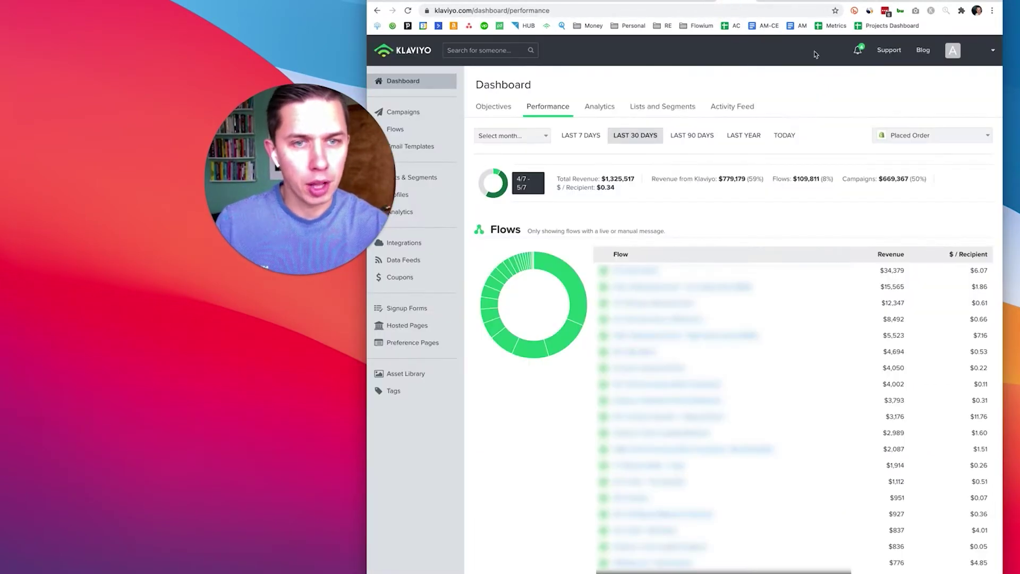
{"action": "left_click", "coordinate": [421, 180]}
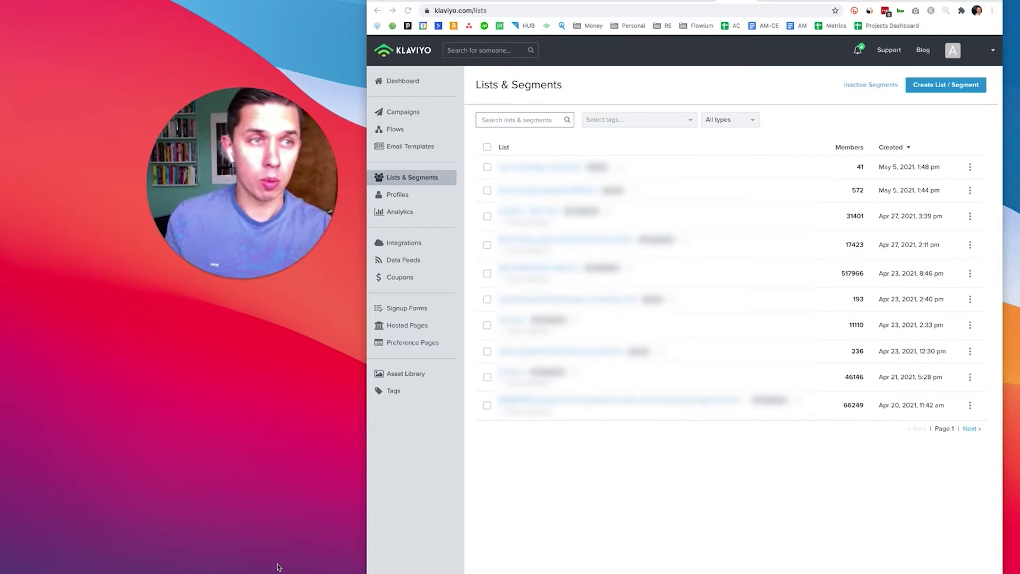
Create a new list named 'Import Contacts Test'
{"action": "left_click", "coordinate": [950, 85]}
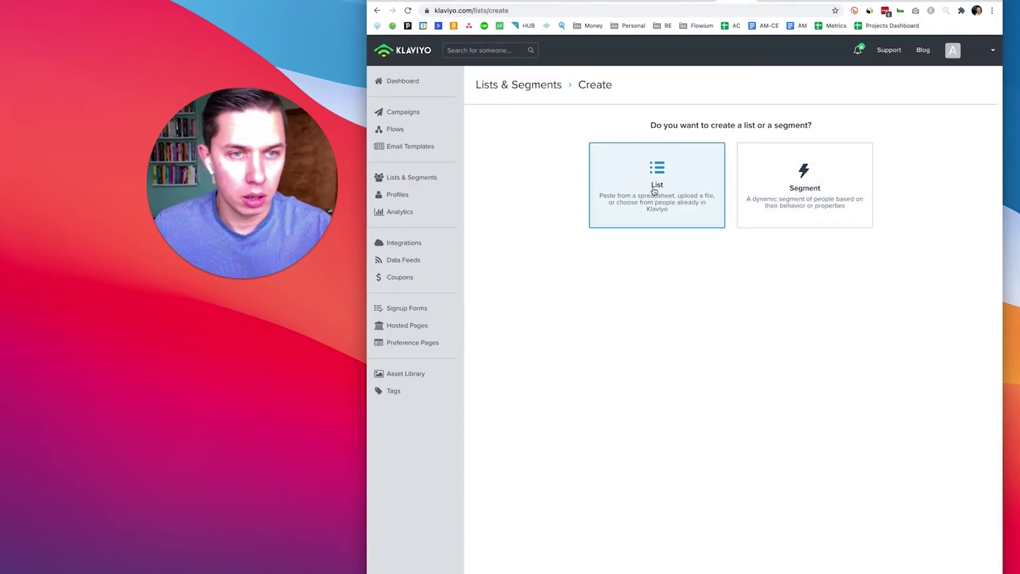
{"action": "left_click", "coordinate": [653, 190]}
{"action": "left_click", "coordinate": [635, 154]}
{"action": "type", "text": "Import Contacts Test"}
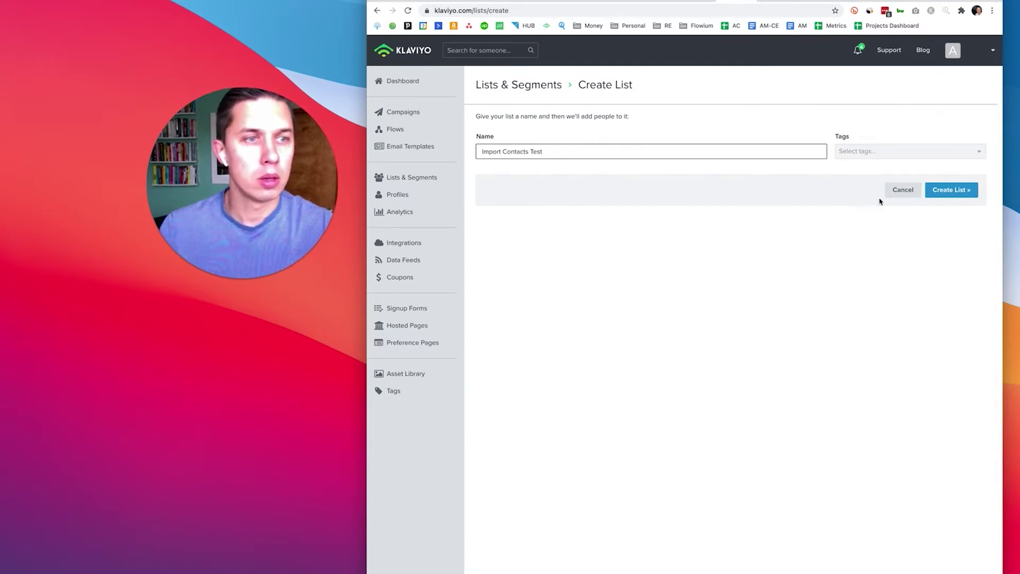
{"action": "left_click", "coordinate": [948, 190]}
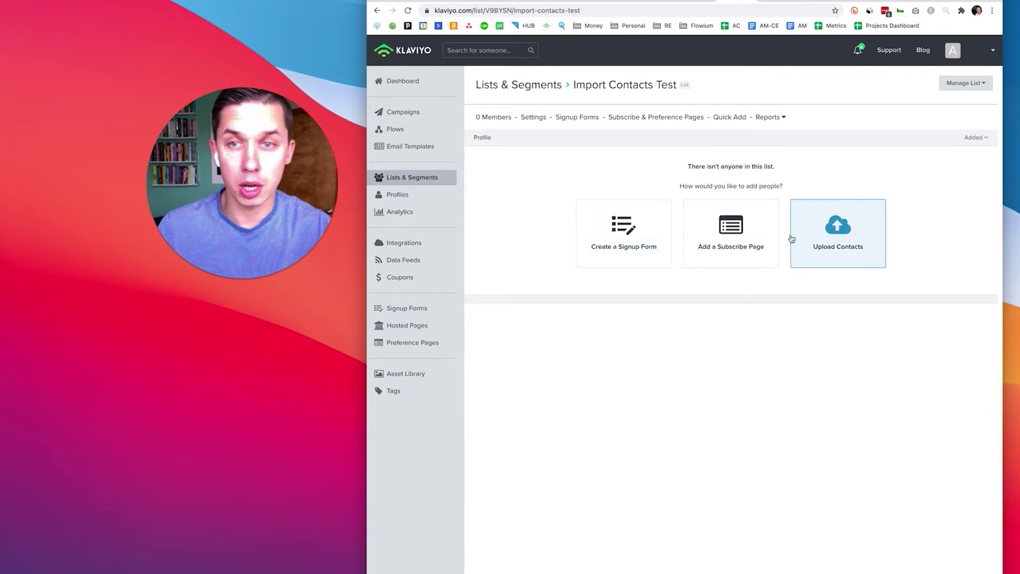
Start a file upload for the Import Contacts Test list and open the computer file picker
{"action": "left_click", "coordinate": [844, 238]}
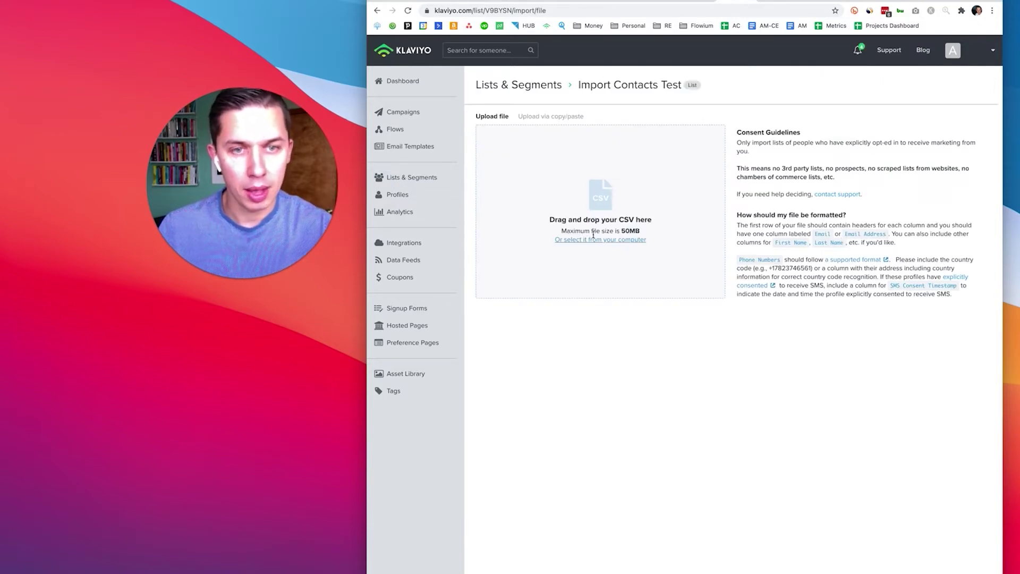
{"action": "left_click", "coordinate": [533, 117]}
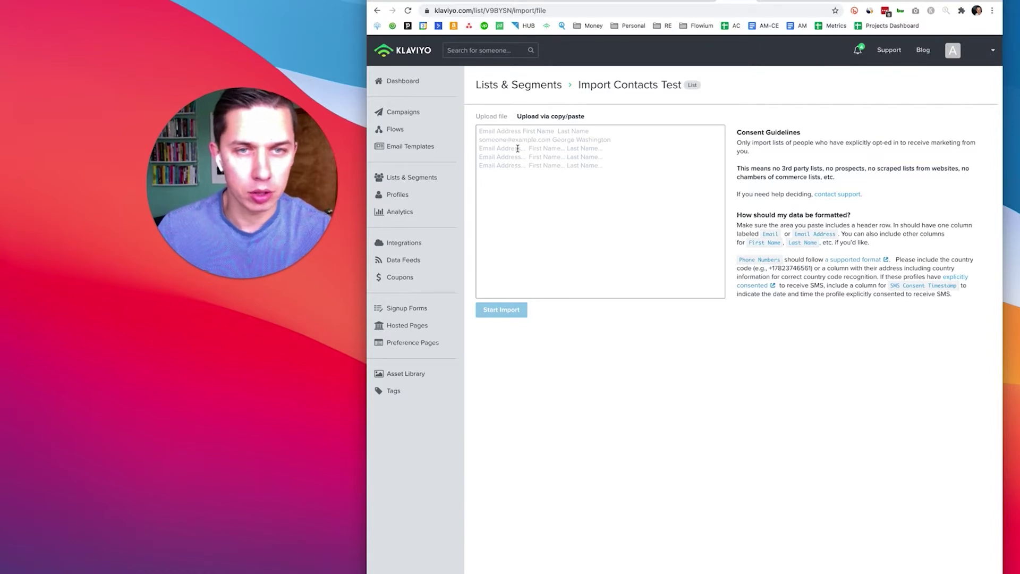
{"action": "left_click", "coordinate": [484, 116]}
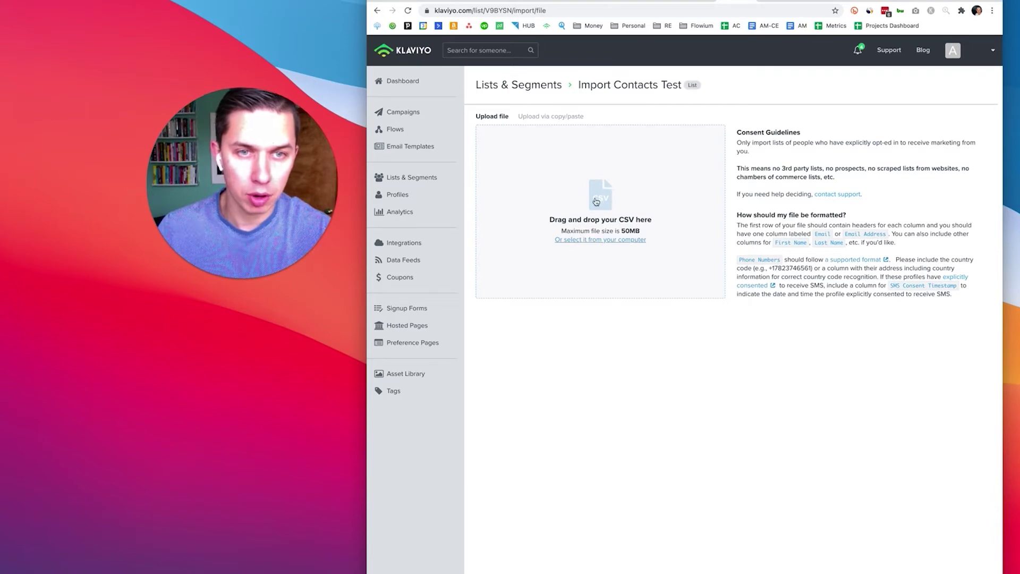
{"action": "left_click", "coordinate": [596, 202]}
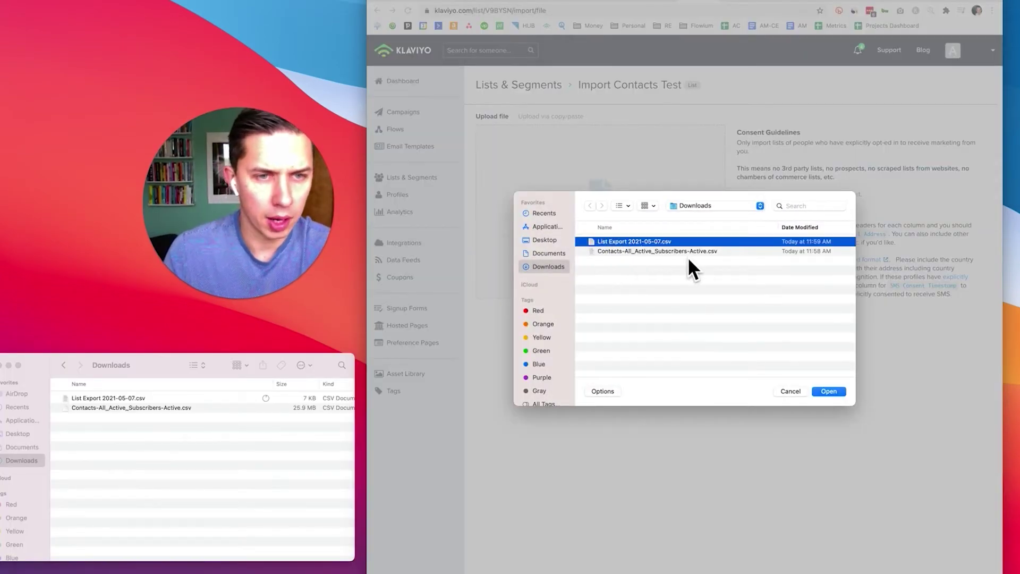
Upload 'List Export 2021-05-07.csv' and review the Email, First Name and Last Name columns
{"action": "left_click", "coordinate": [827, 392]}
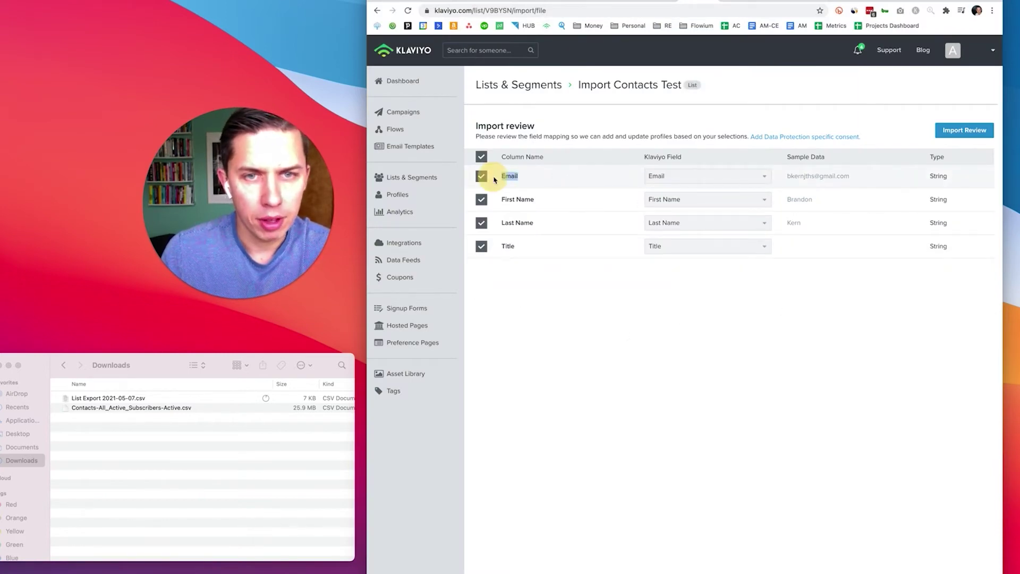
{"action": "triple_click", "coordinate": [501, 199]}
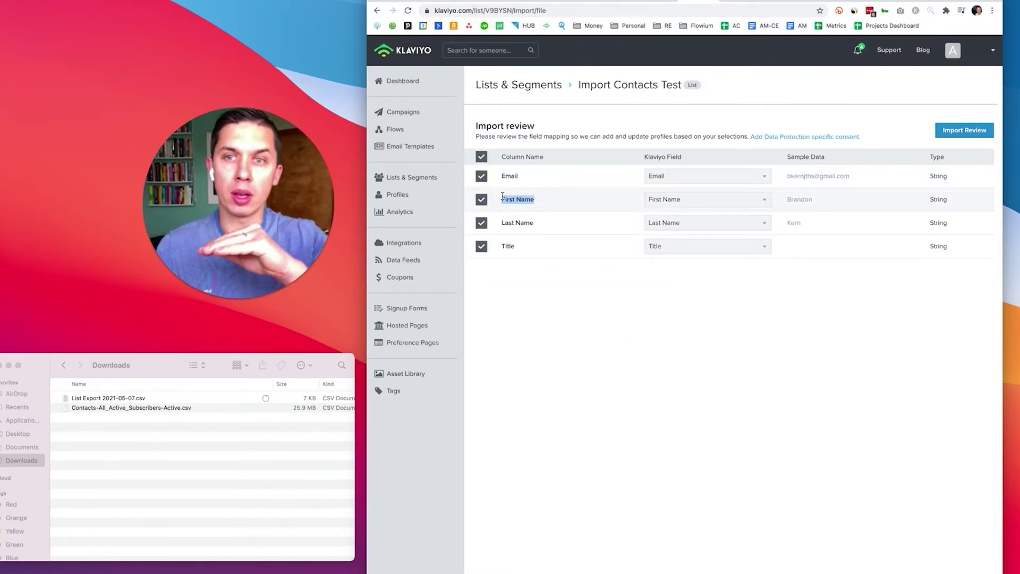
{"action": "left_click", "coordinate": [511, 177]}
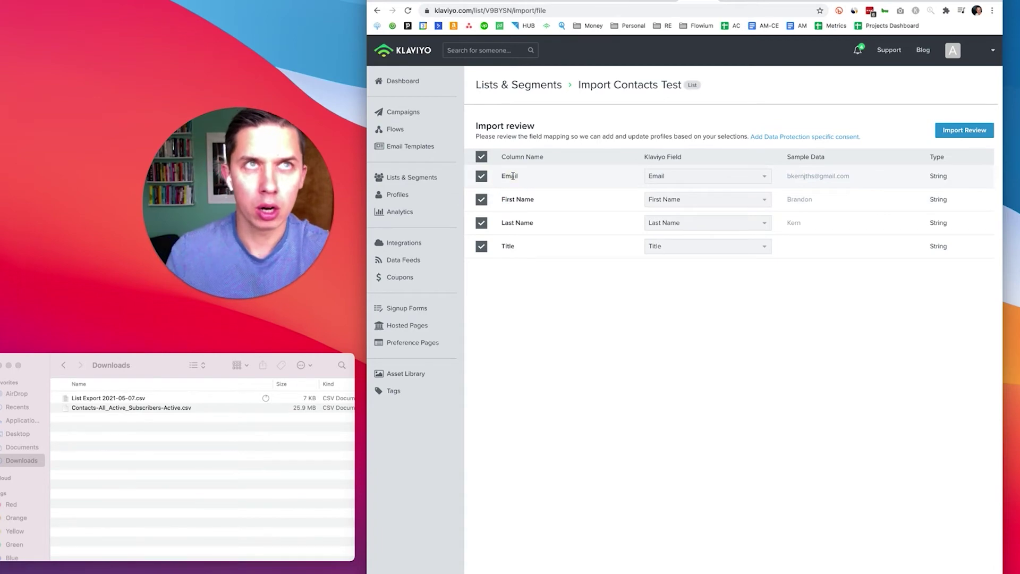
{"action": "triple_click", "coordinate": [484, 177]}
{"action": "triple_click", "coordinate": [484, 202]}
{"action": "triple_click", "coordinate": [484, 223]}
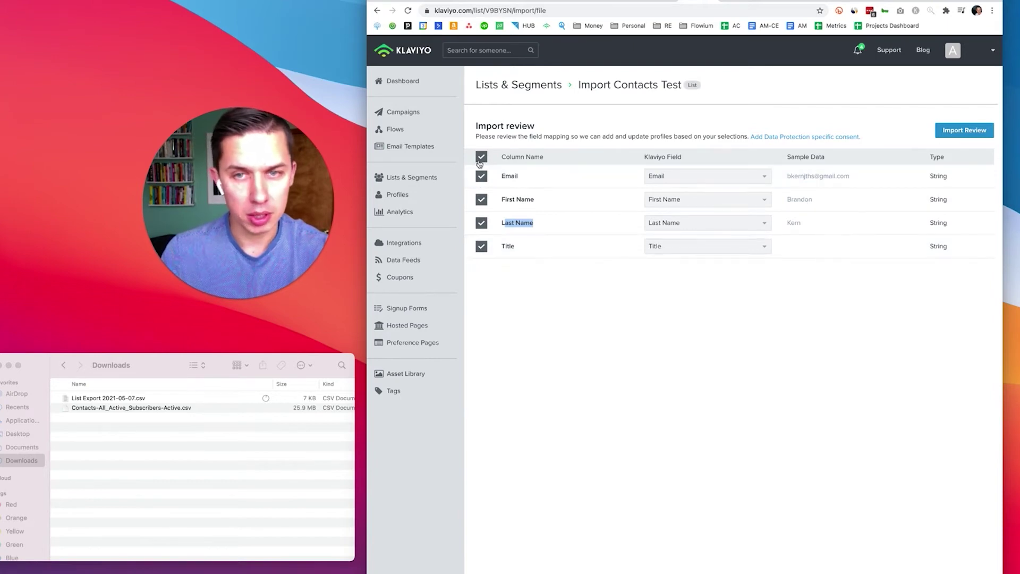
Uncheck all columns, then include Email, First Name, Last Name and Title
{"action": "left_click", "coordinate": [480, 157]}
{"action": "left_click", "coordinate": [480, 176]}
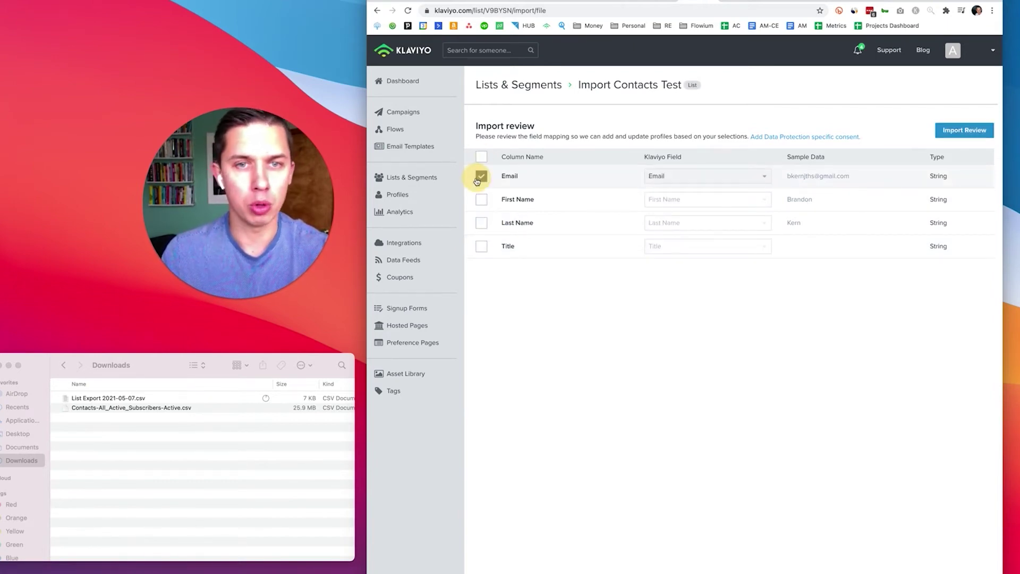
{"action": "left_click", "coordinate": [481, 199]}
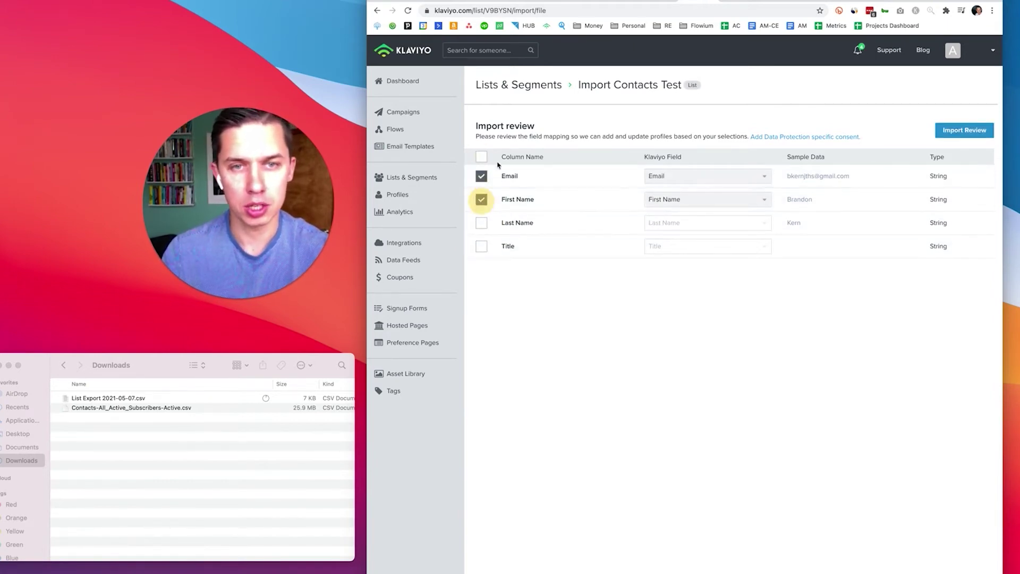
{"action": "left_click", "coordinate": [481, 222]}
{"action": "left_click", "coordinate": [480, 246]}
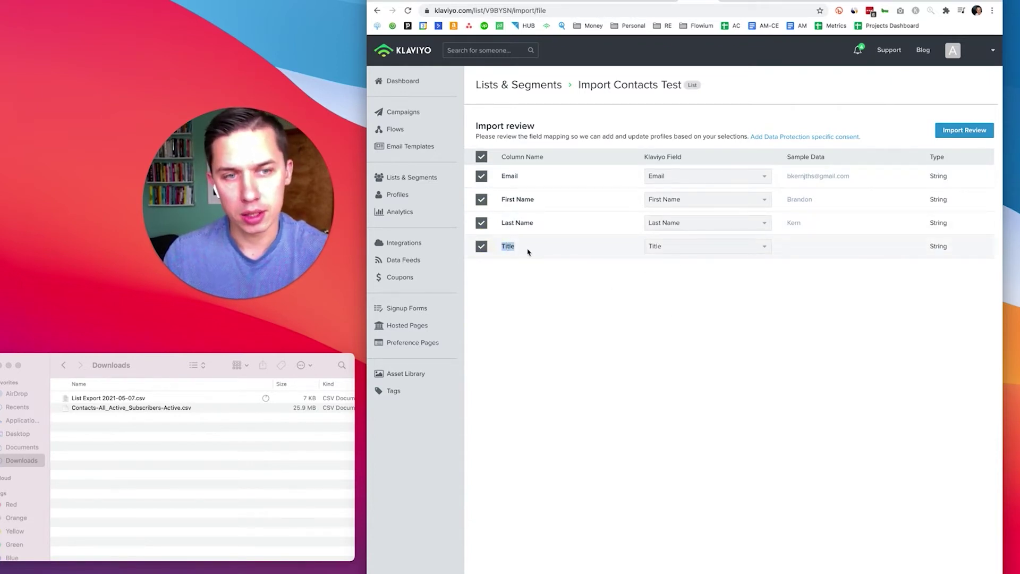
{"action": "left_click", "coordinate": [676, 248]}
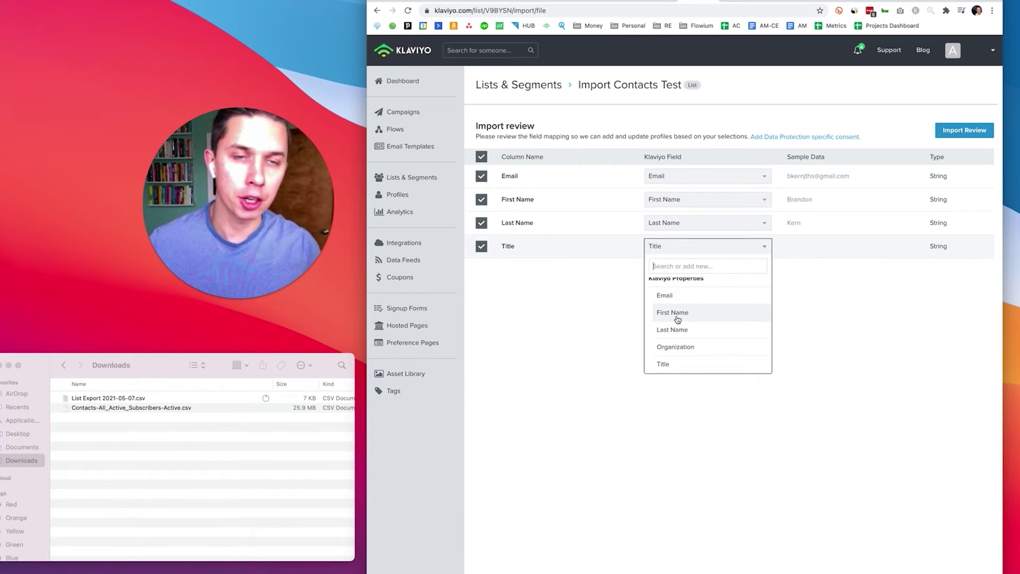
{"action": "scroll", "coordinate": [677, 319], "scroll_direction": "down", "scroll_amount": 2}
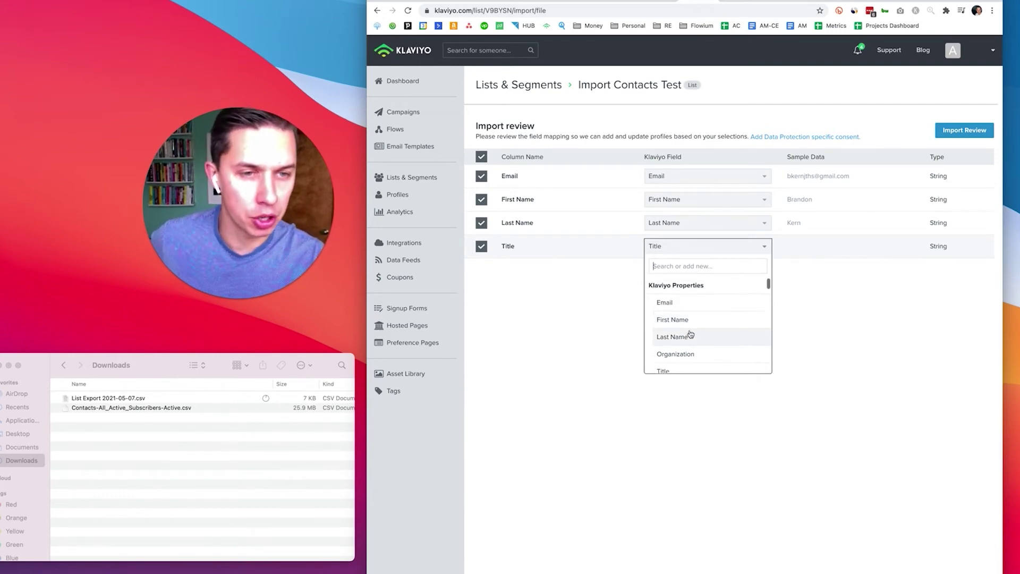
{"action": "scroll", "coordinate": [701, 331], "scroll_direction": "down", "scroll_amount": 3}
{"action": "scroll", "coordinate": [694, 329], "scroll_direction": "down", "scroll_amount": 3}
{"action": "scroll", "coordinate": [708, 342], "scroll_direction": "down", "scroll_amount": 2}
{"action": "scroll", "coordinate": [709, 329], "scroll_direction": "up", "scroll_amount": 10}
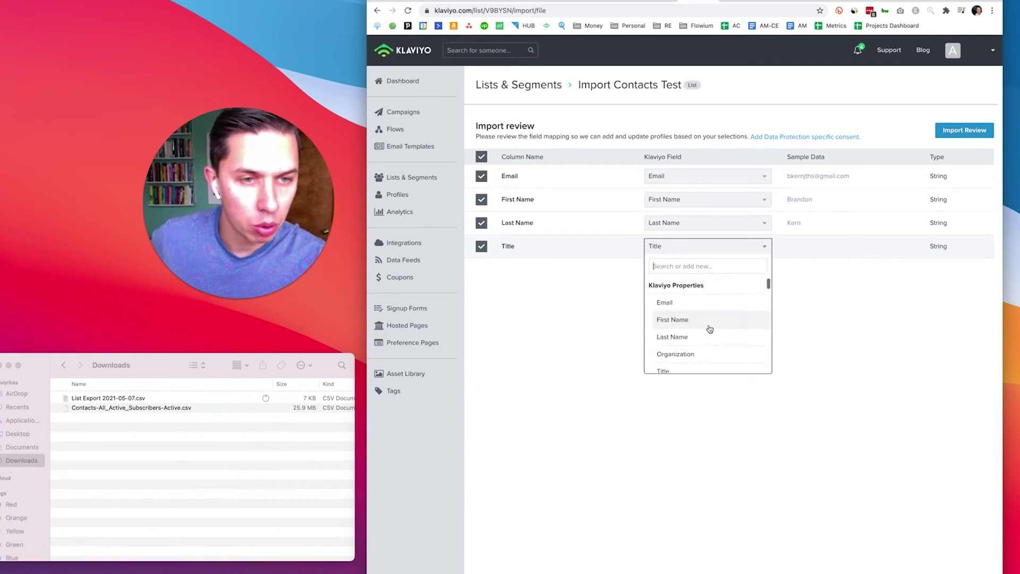
{"action": "type", "text": "Create New"}
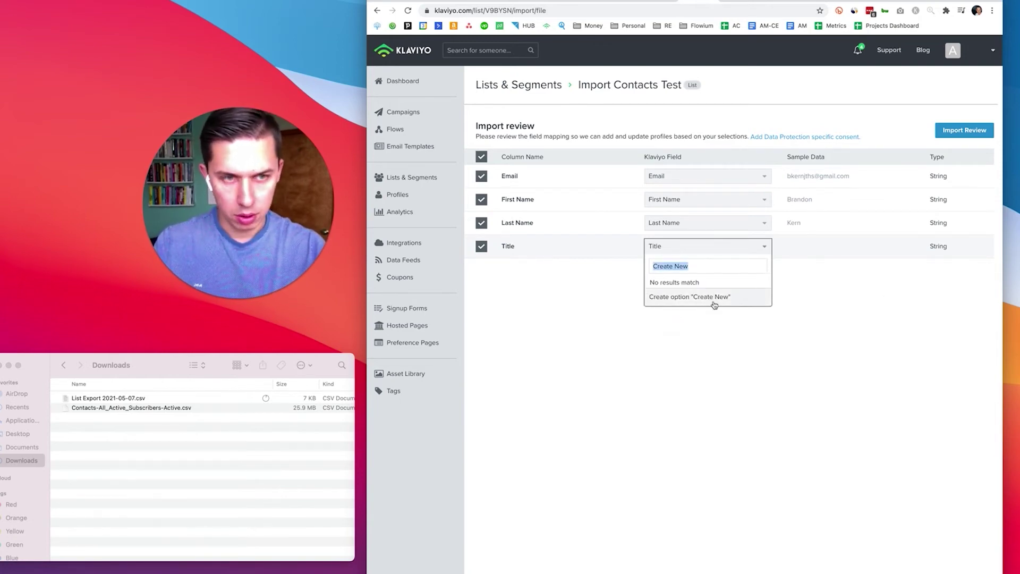
{"action": "type", "text": "Test 123"}
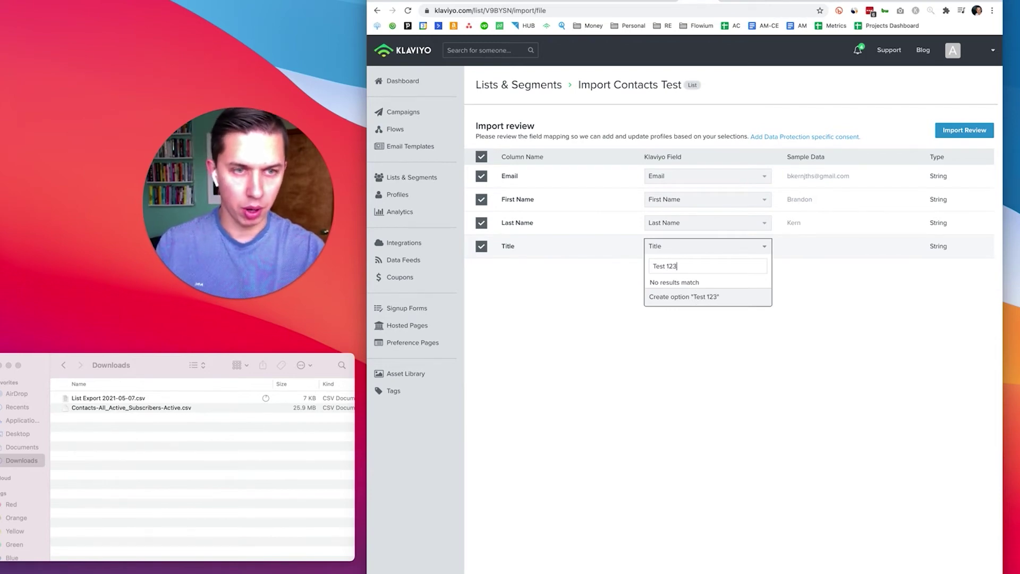
Map Title to a new custom property 'Test 123' with data type String
{"action": "left_click", "coordinate": [712, 296]}
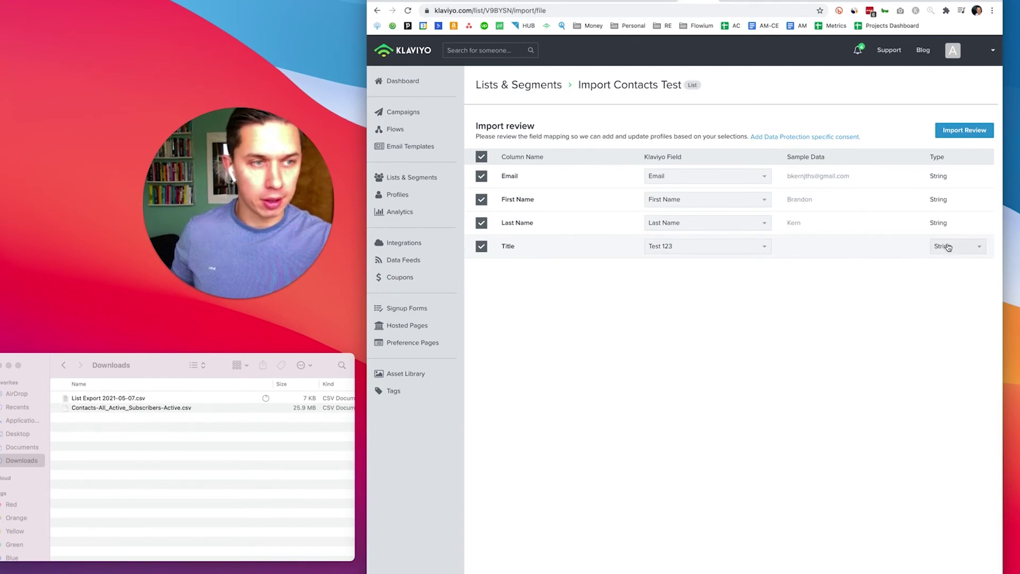
{"action": "left_click", "coordinate": [972, 249]}
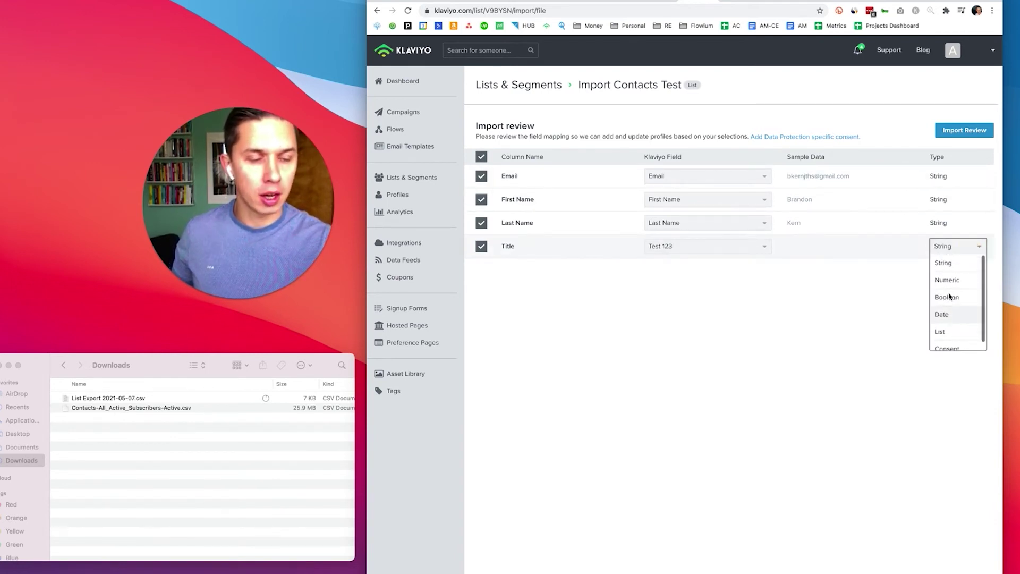
{"action": "scroll", "coordinate": [948, 297], "scroll_direction": "down", "scroll_amount": 1}
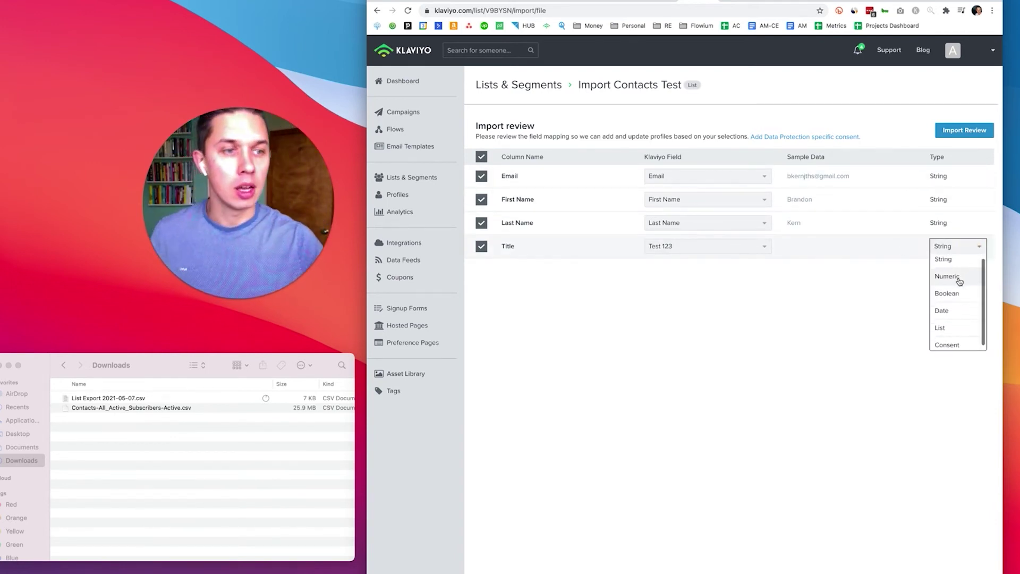
{"action": "scroll", "coordinate": [956, 299], "scroll_direction": "down", "scroll_amount": 1}
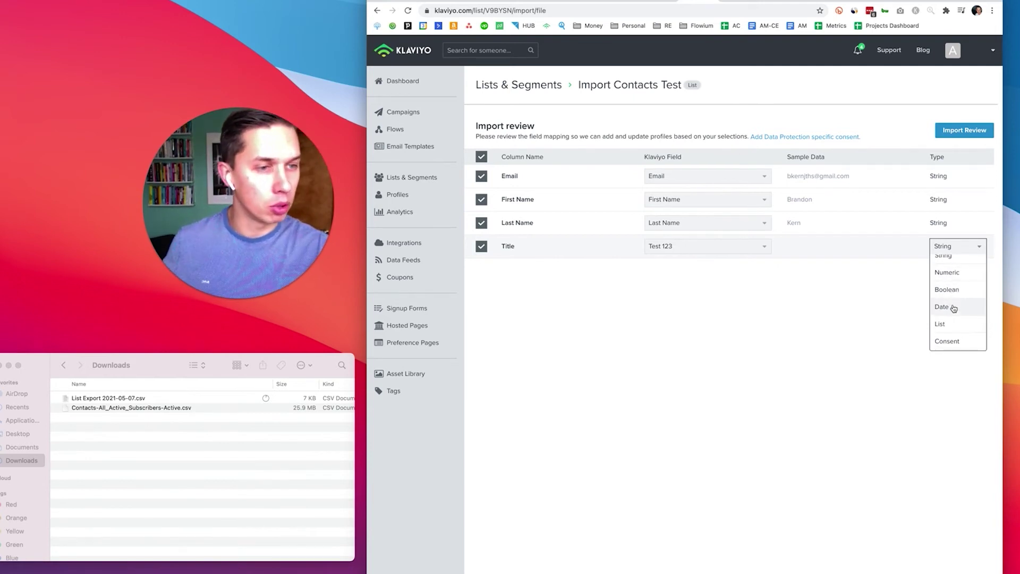
{"action": "scroll", "coordinate": [961, 307], "scroll_direction": "up", "scroll_amount": 1}
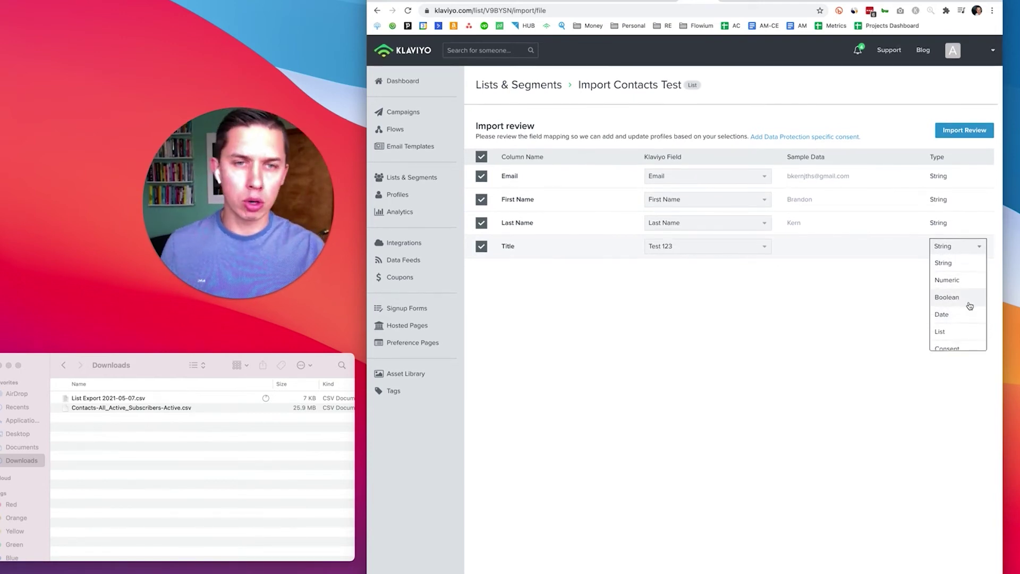
{"action": "left_click", "coordinate": [690, 322]}
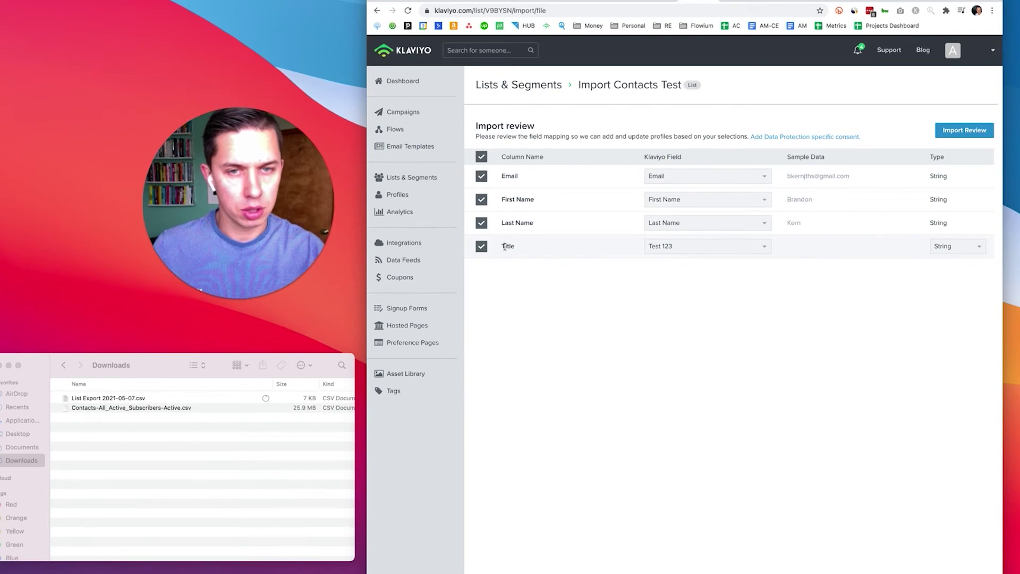
Exclude the Title column and proceed to start the import
{"action": "left_click", "coordinate": [480, 247]}
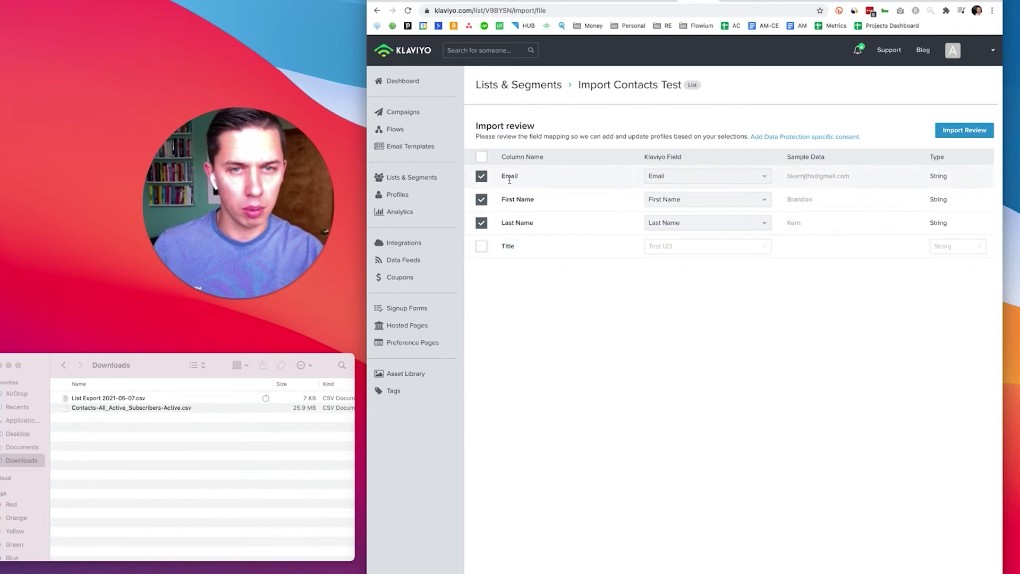
{"action": "left_click", "coordinate": [968, 130]}
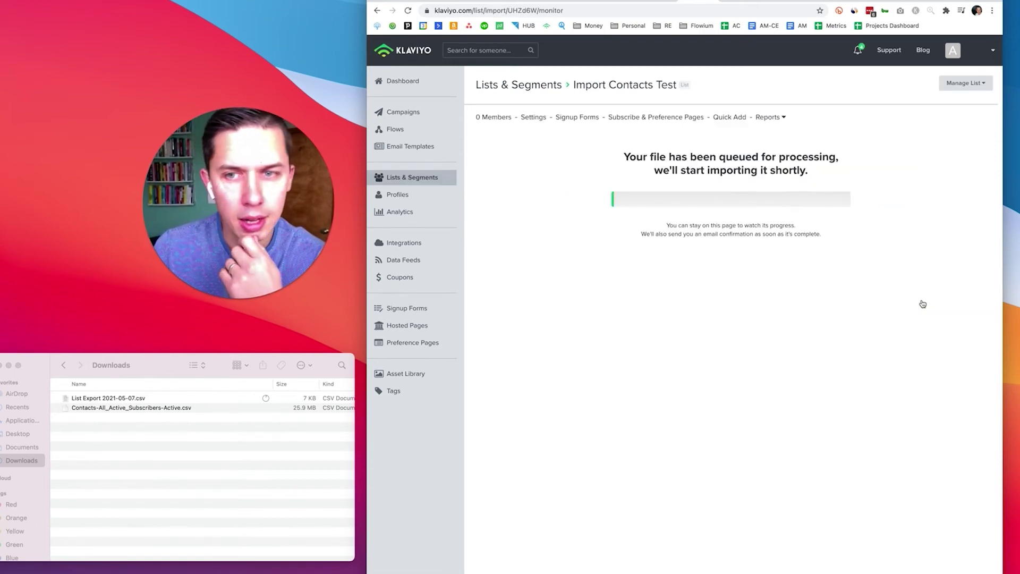
Expand the import details showing 193 of 193 records imported, 0 skipped, Completed
{"action": "left_click", "coordinate": [518, 380]}
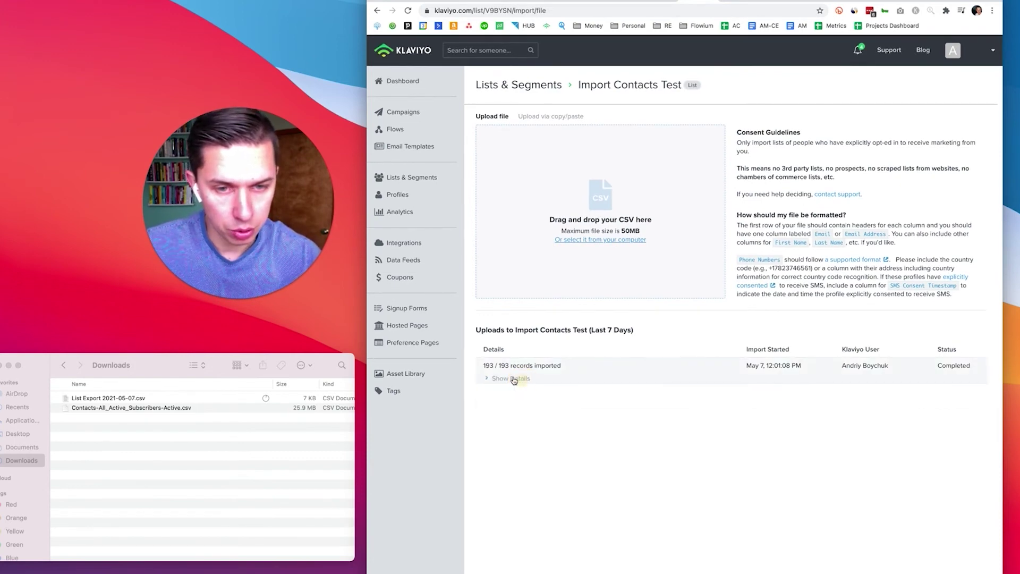
{"action": "left_click", "coordinate": [493, 380]}
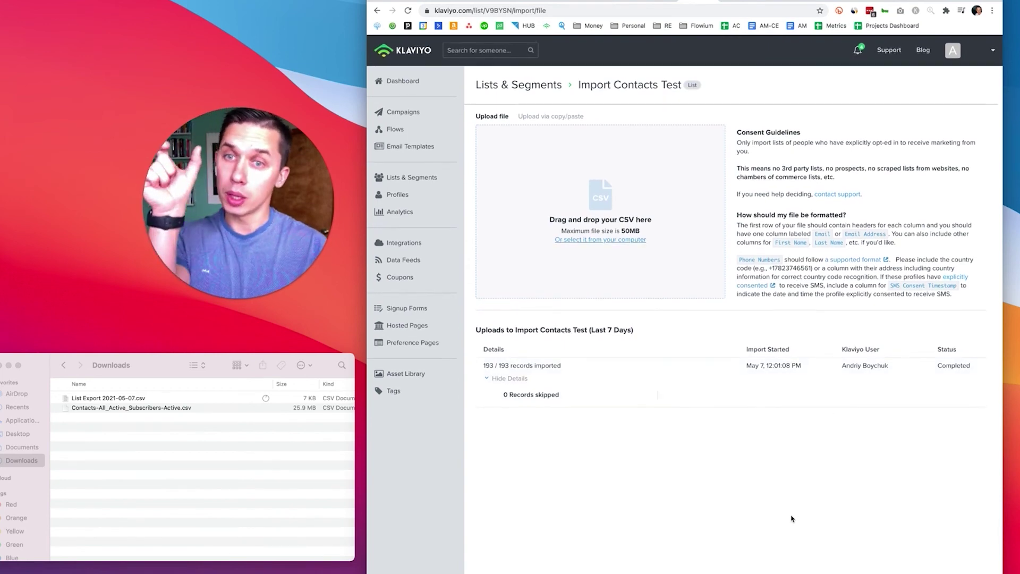
Close the Finder Downloads window
{"action": "left_click", "coordinate": [2, 367]}
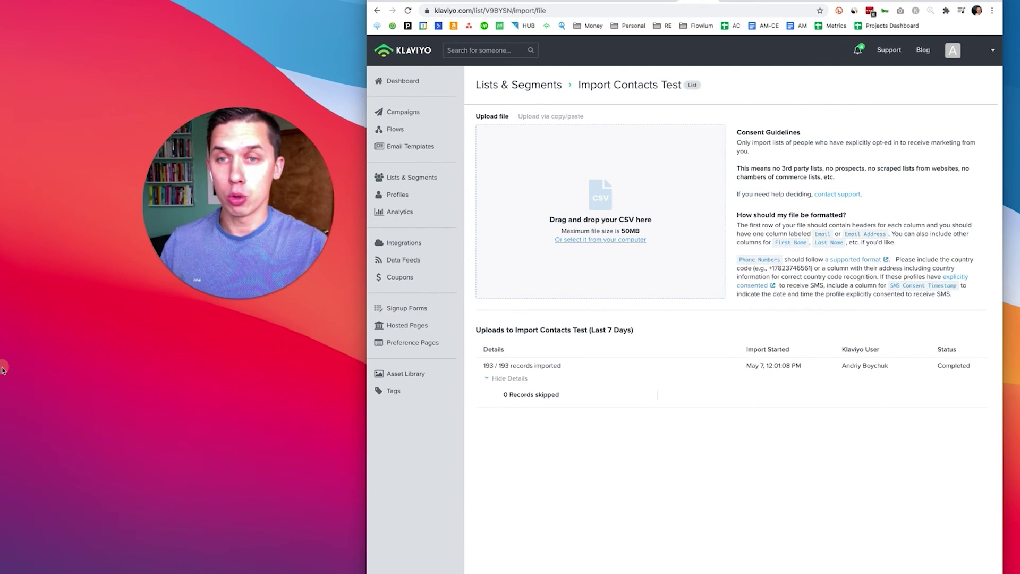